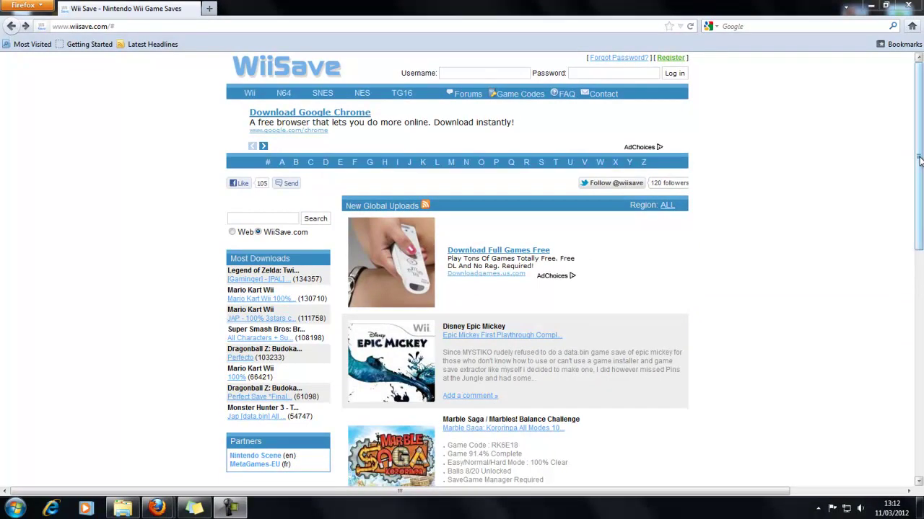
Step: Browse the Brothers in Arms and Sonic Unleashed save pages, then bring up the empty EXAMPLE folder
scroll(919, 161, down, 10)
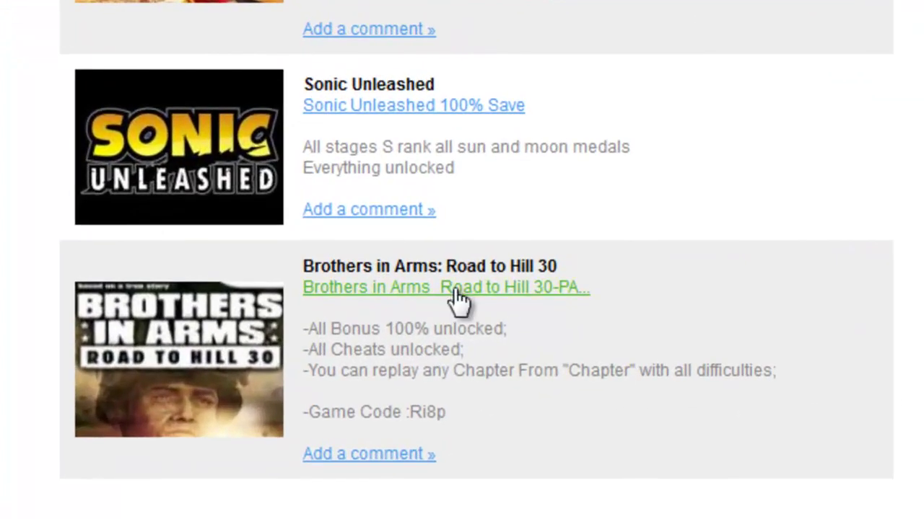
click(349, 289)
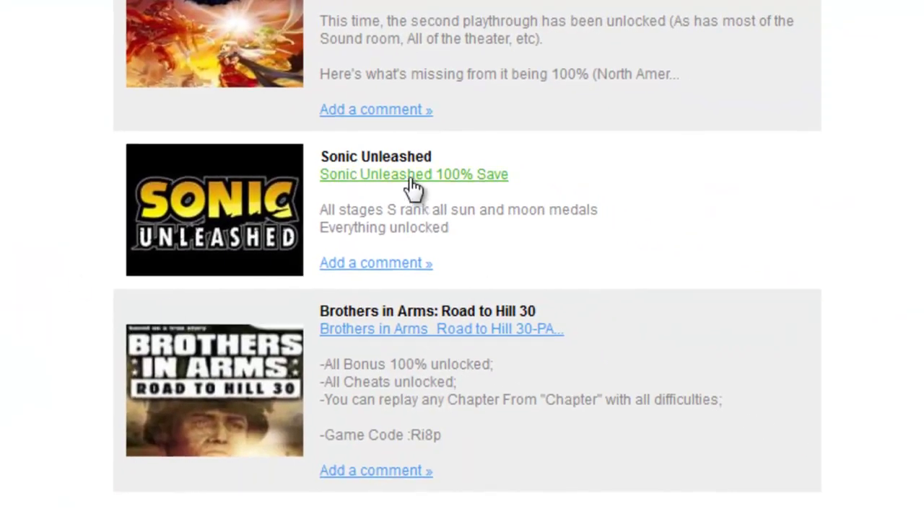
click(413, 175)
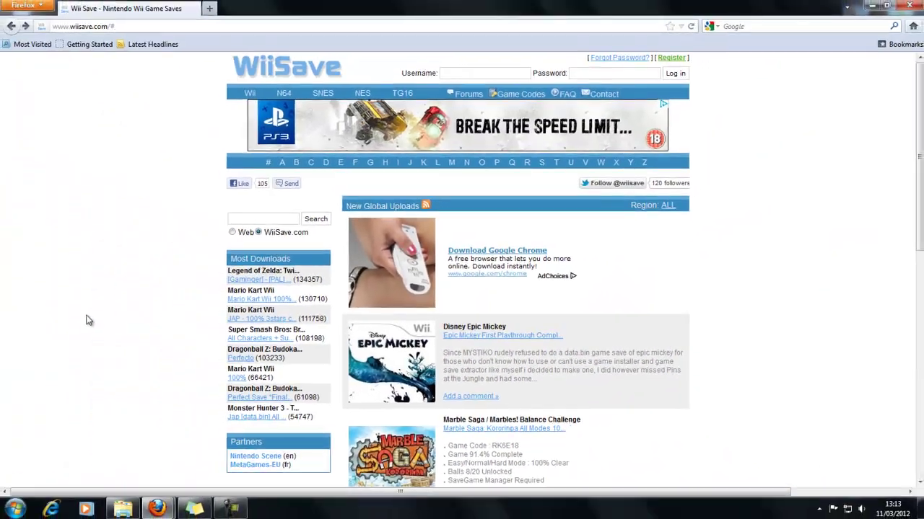
click(238, 511)
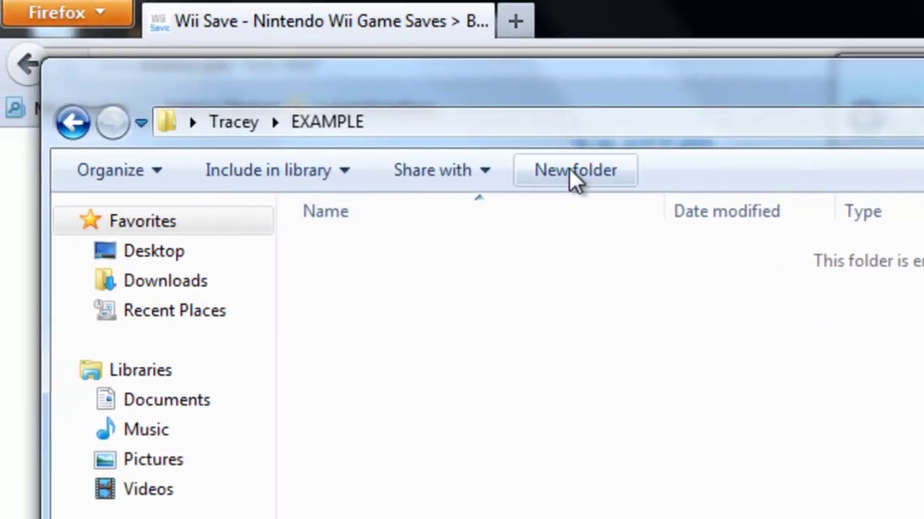
Step: Create a folder named private inside EXAMPLE and open it
click(570, 172)
key(BackSpace)
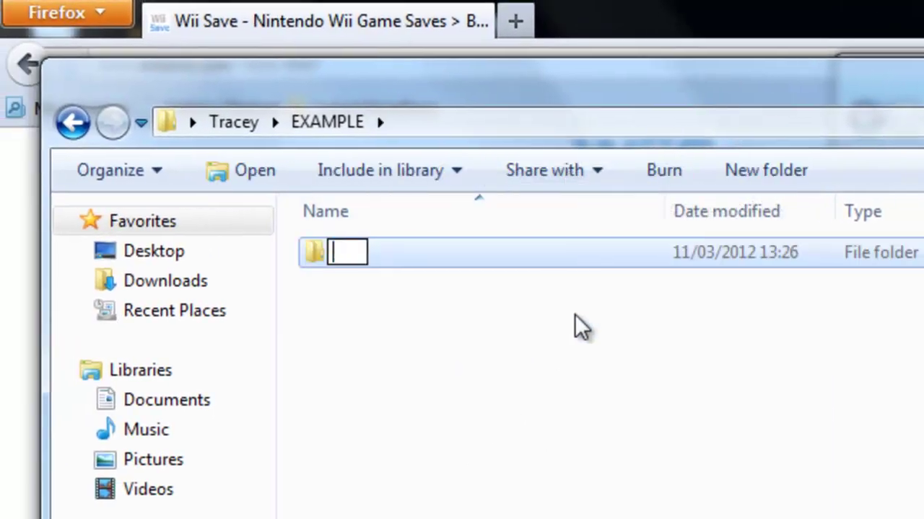
text(private)
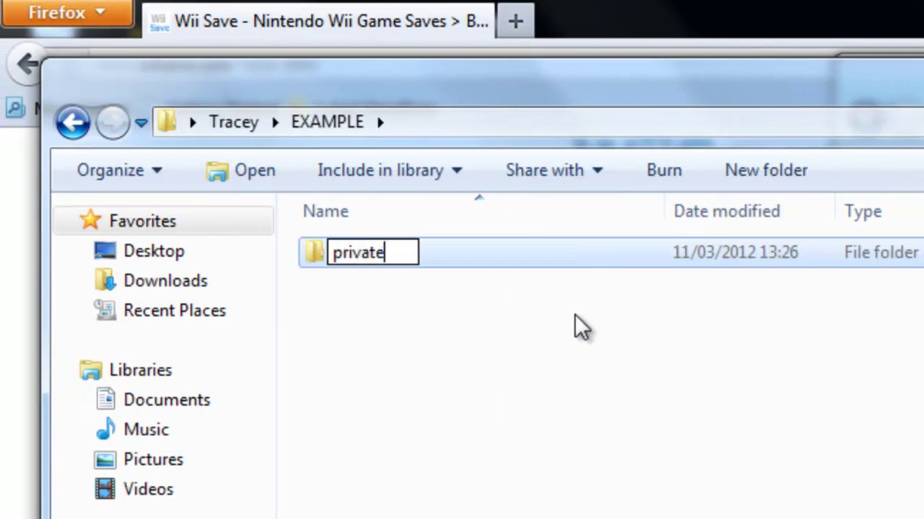
key(Return)
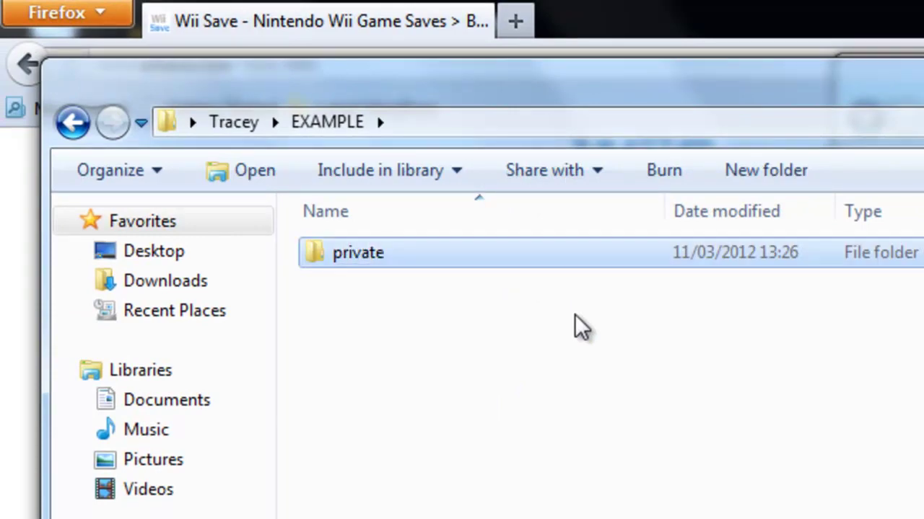
double_click(459, 252)
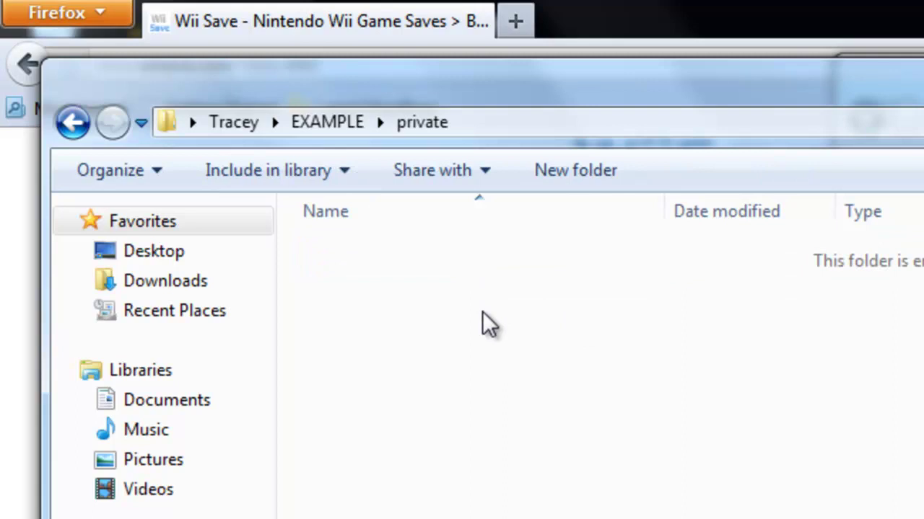
Step: Create a folder named wii inside private and open it
click(568, 170)
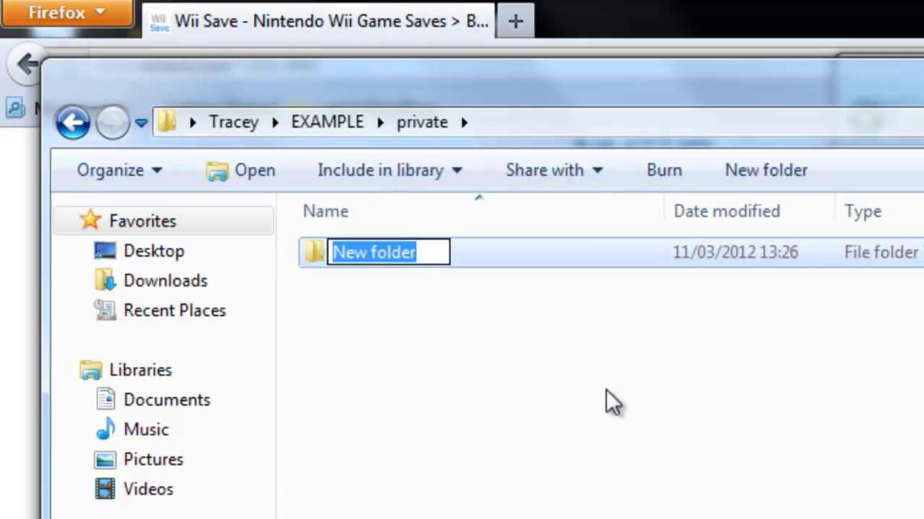
text(wii)
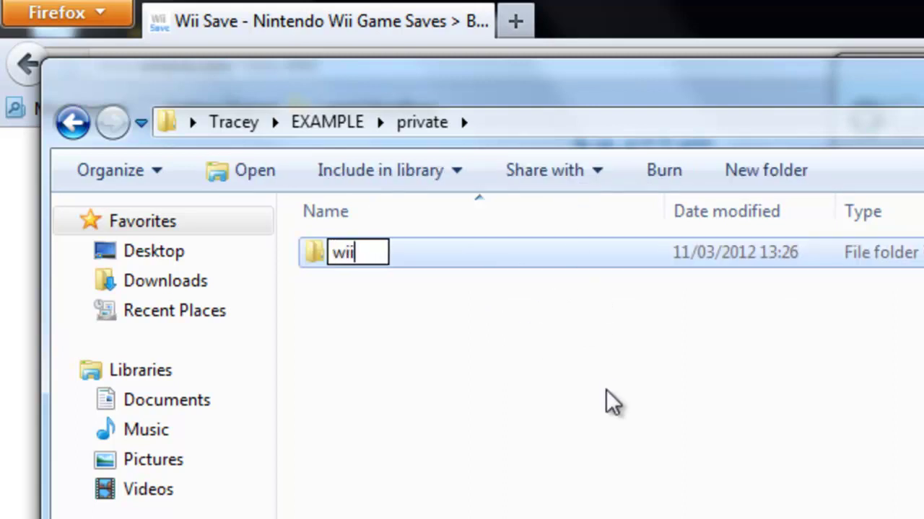
key(Return)
double_click(392, 252)
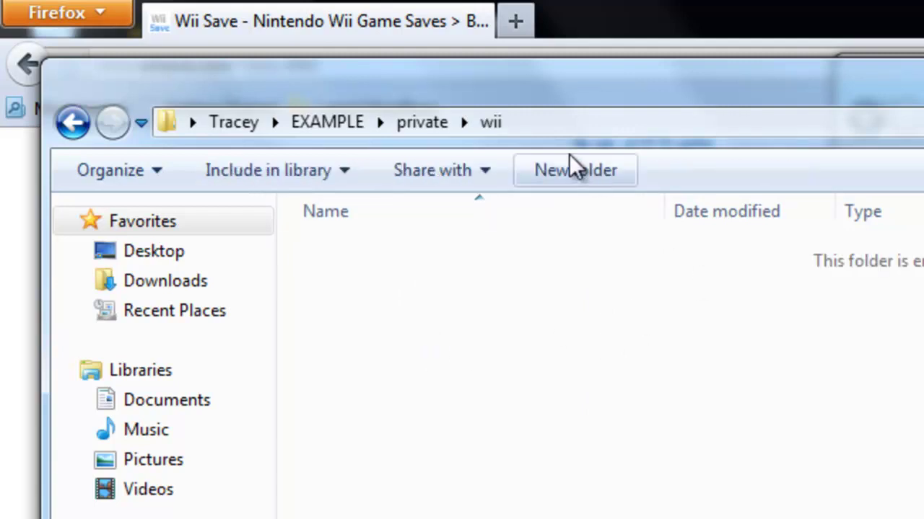
Step: Create a folder named title inside wii and open it
click(586, 170)
key(BackSpace)
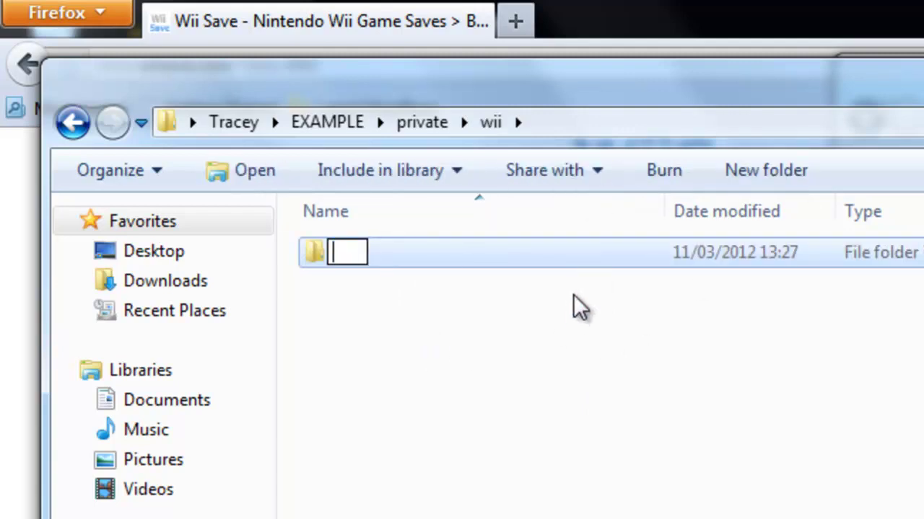
text(title)
key(Return)
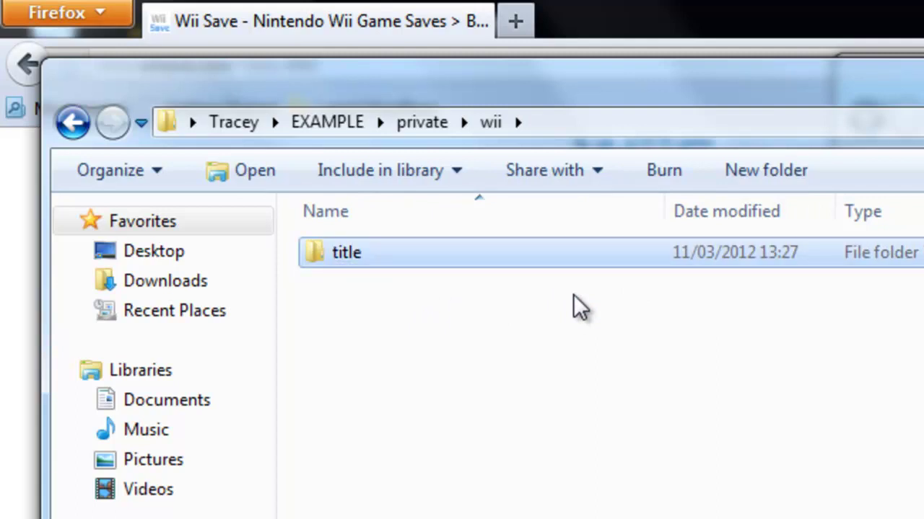
click(522, 394)
double_click(404, 259)
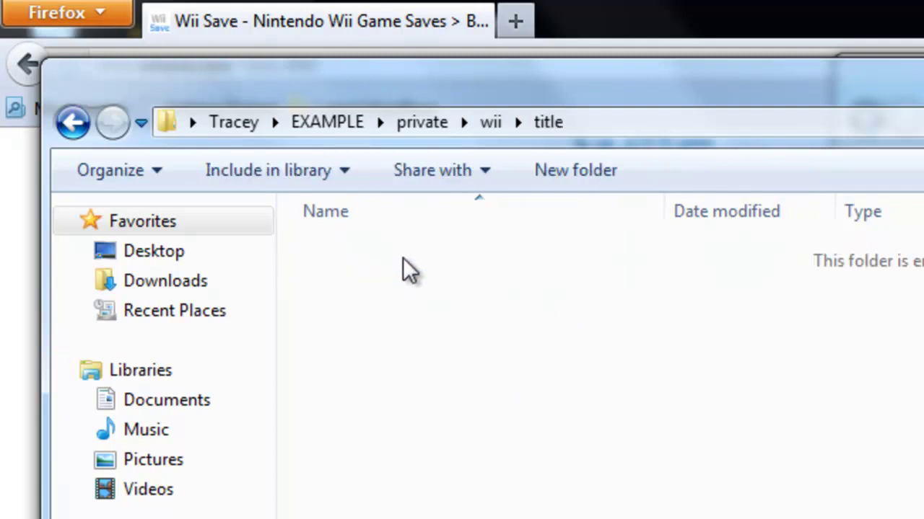
Step: Create a folder inside title named RI8P by pasting the game code, and open it
click(575, 172)
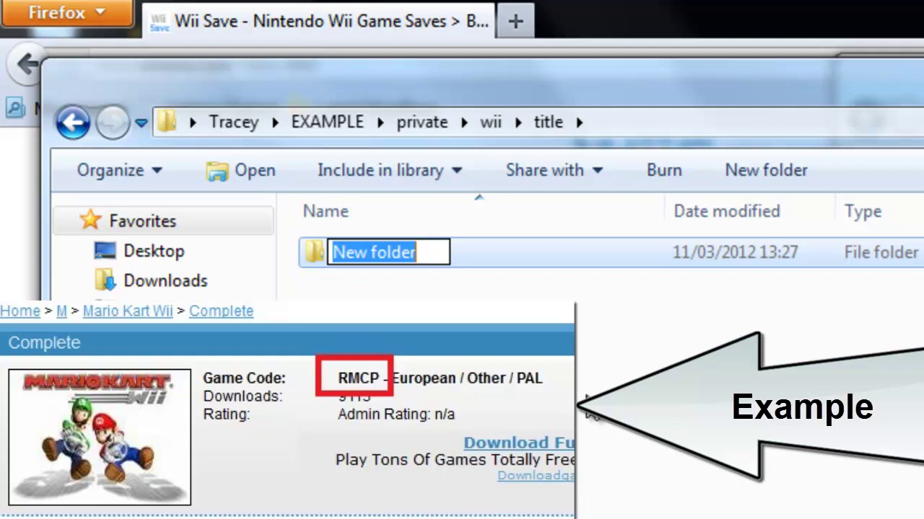
key(BackSpace)
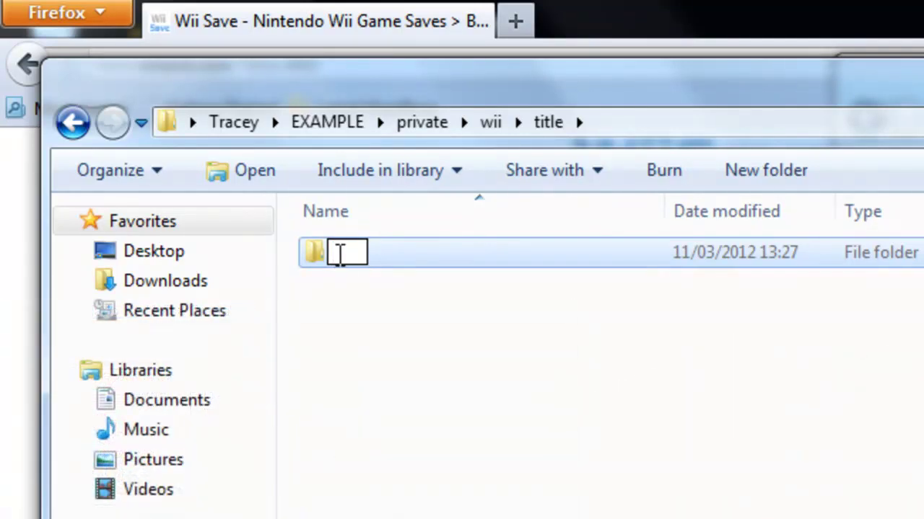
right_click(339, 253)
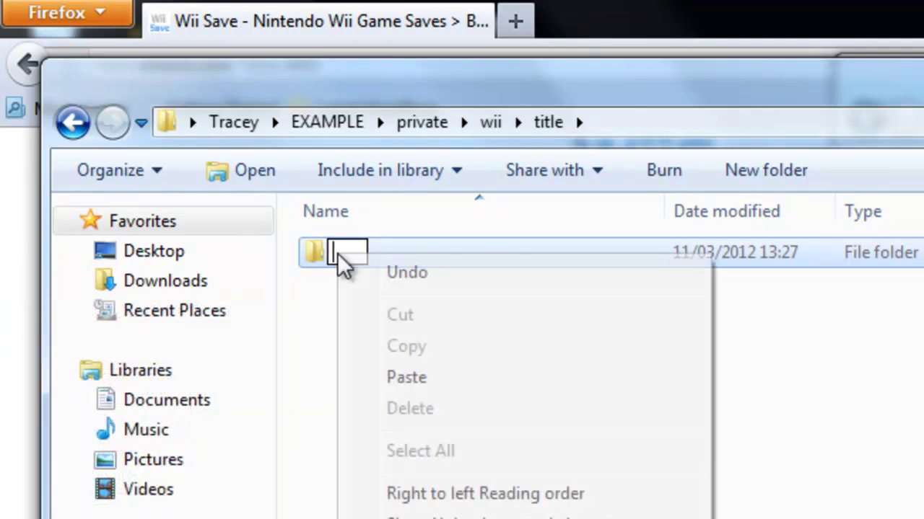
click(398, 388)
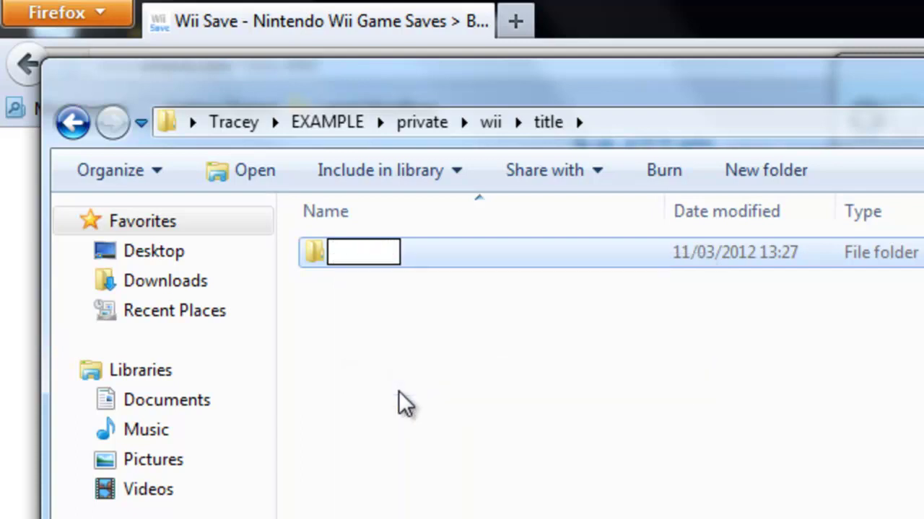
key(Home)
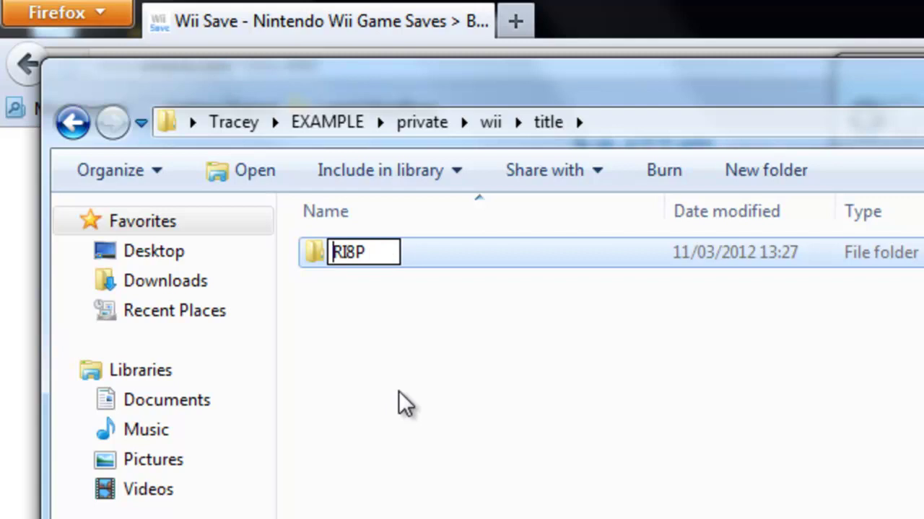
key(Return)
click(400, 390)
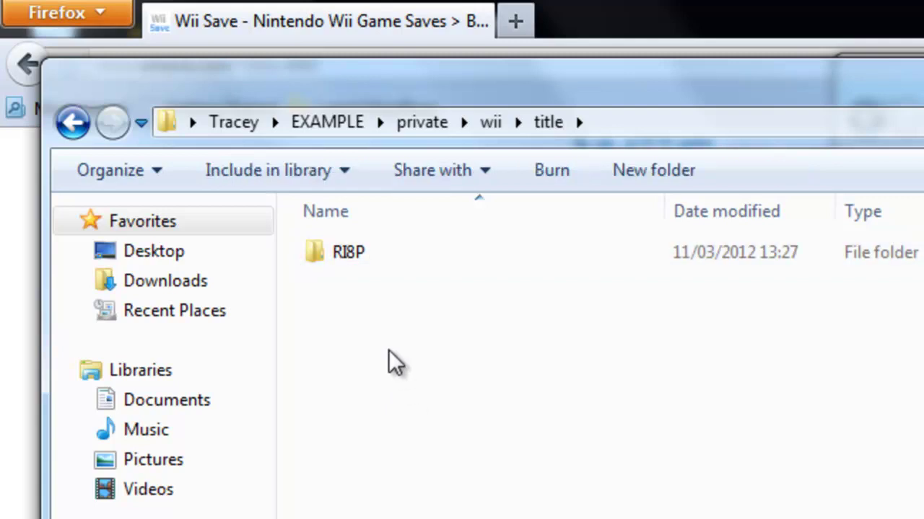
double_click(374, 254)
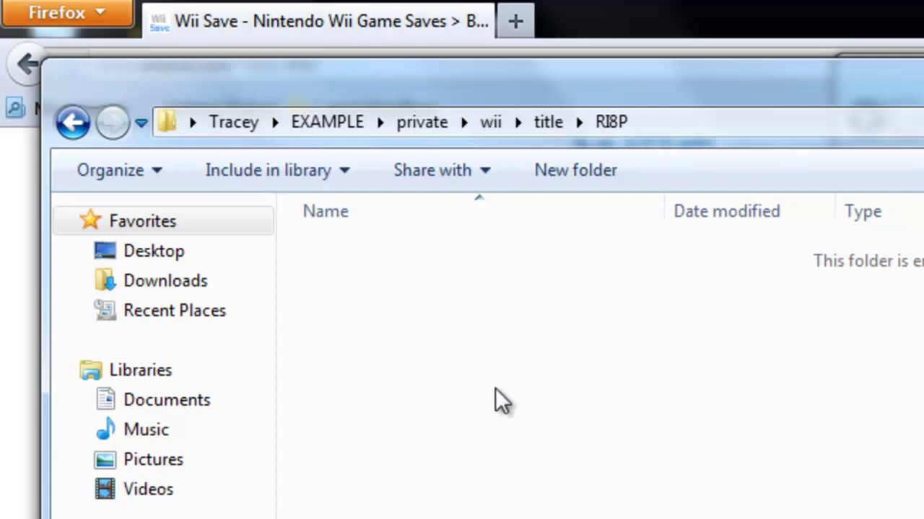
Step: Paste the copied data save file into the RI8P folder
key(ctrl+n)
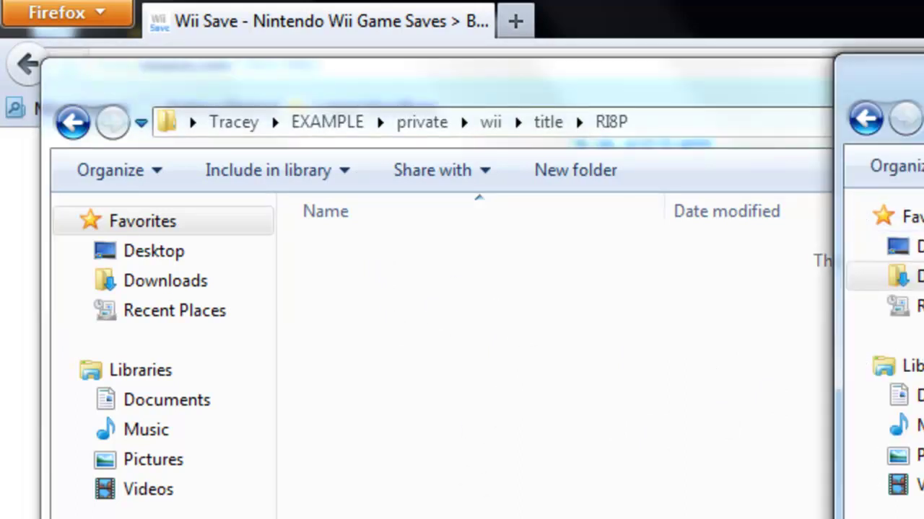
click(499, 393)
right_click(499, 393)
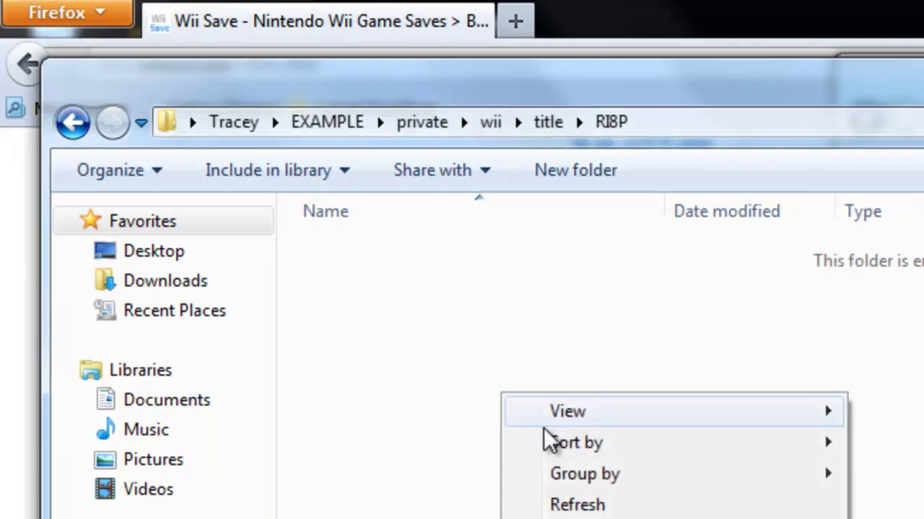
click(555, 516)
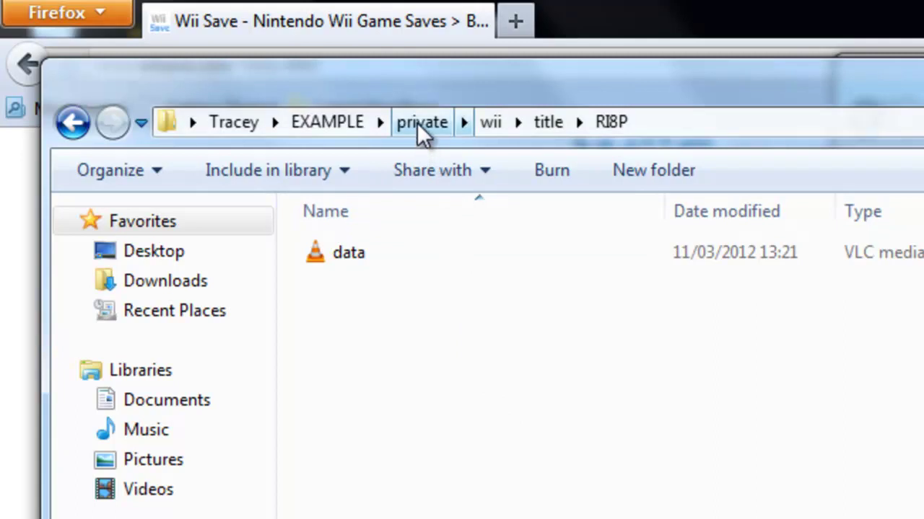
Step: Jump back to EXAMPLE using the address bar breadcrumb
click(326, 122)
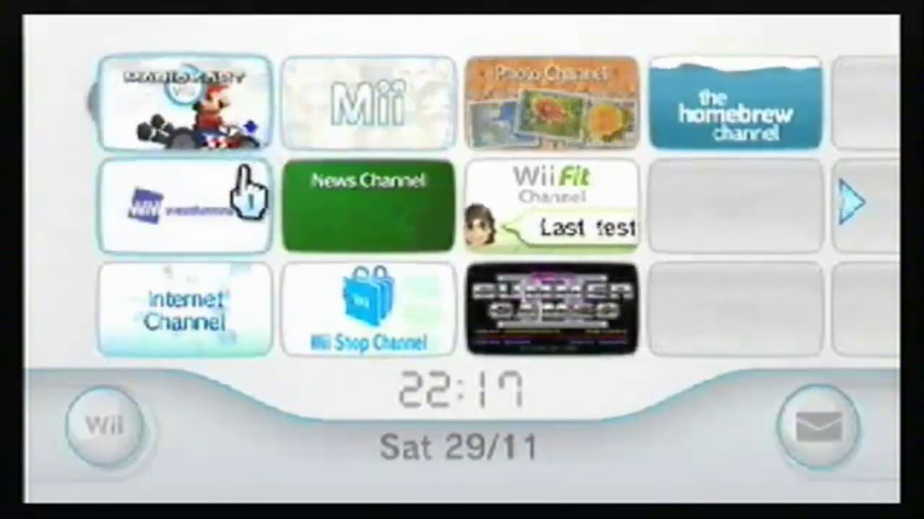
Step: Erase the existing Mario Kart Wii save from the console's Wii save data
click(108, 430)
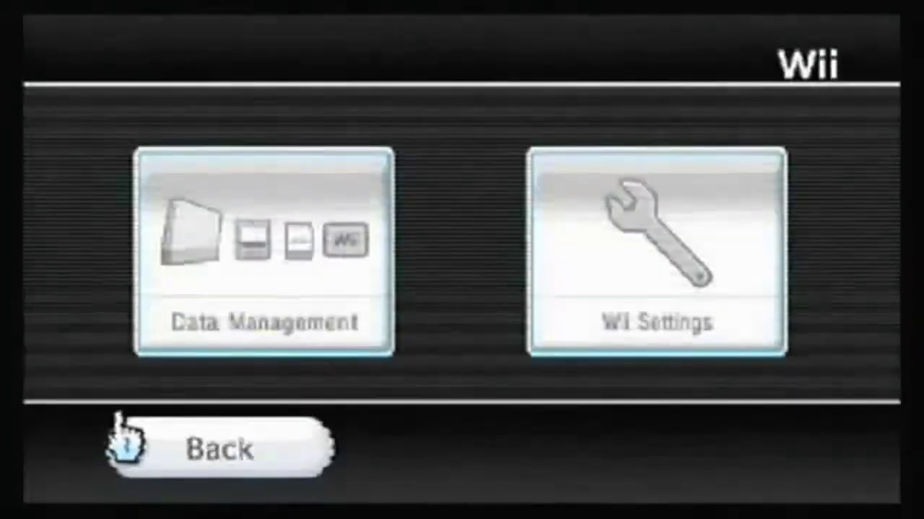
click(238, 314)
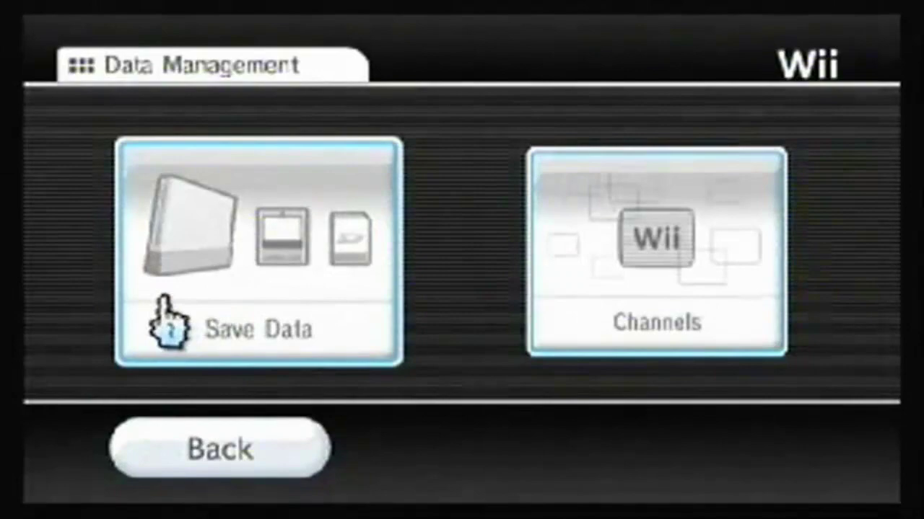
click(164, 323)
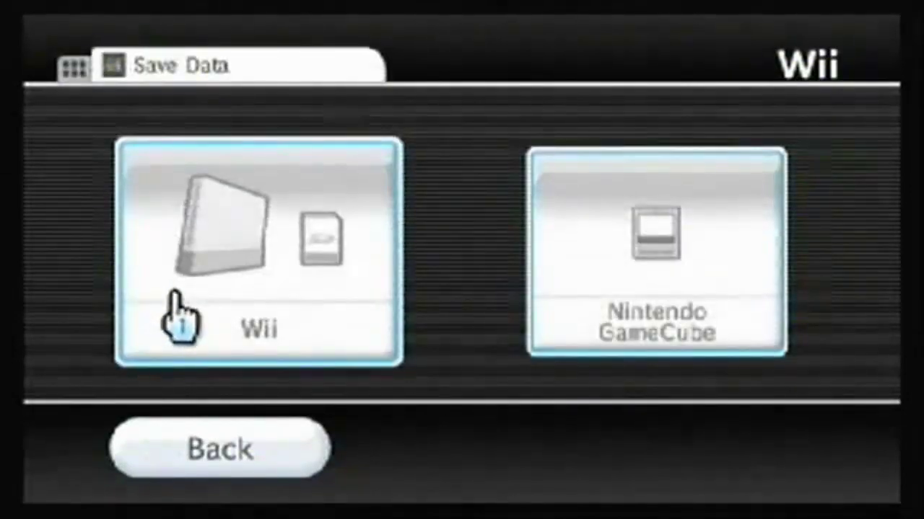
click(181, 317)
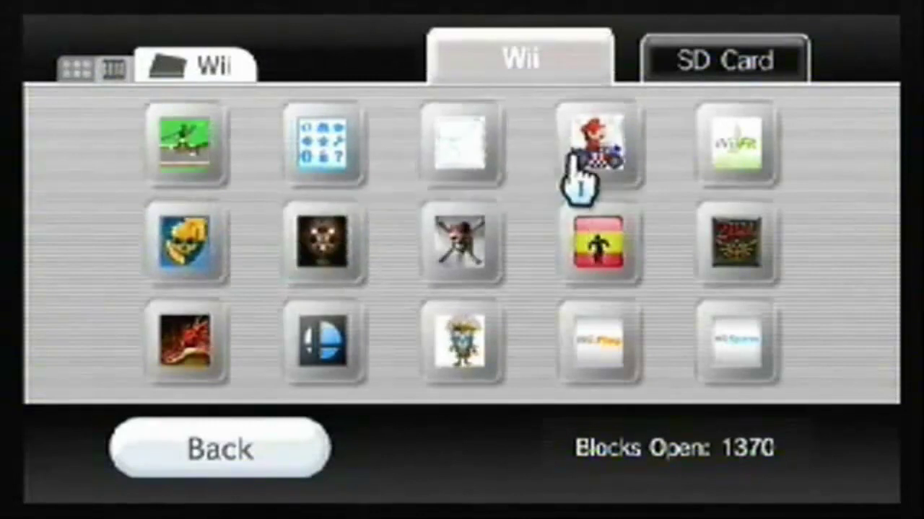
click(596, 166)
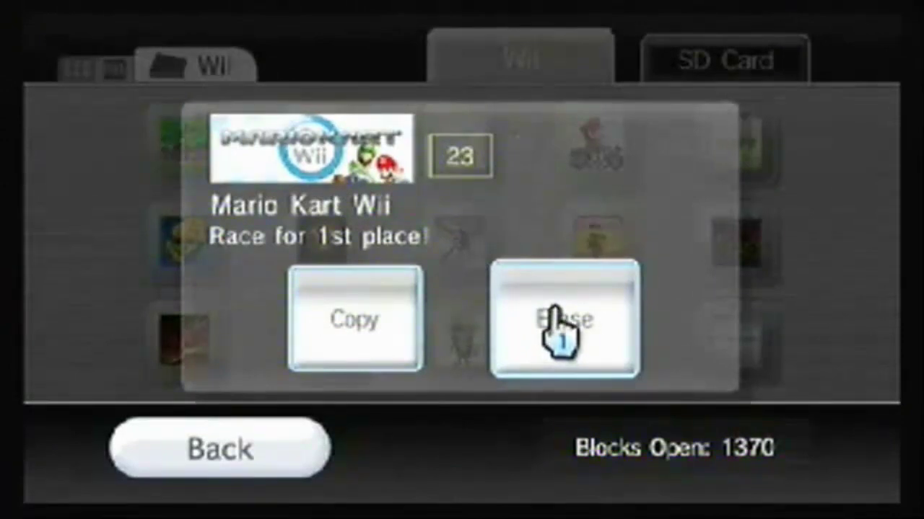
click(551, 303)
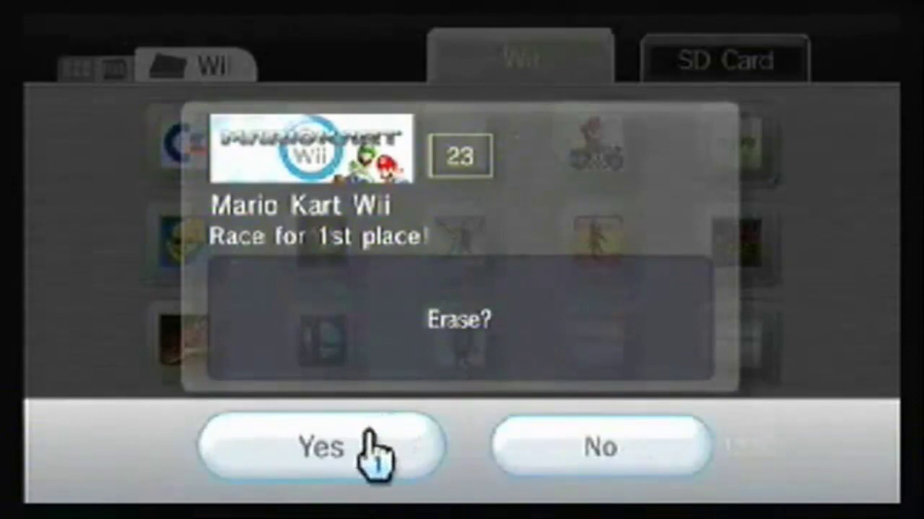
click(371, 441)
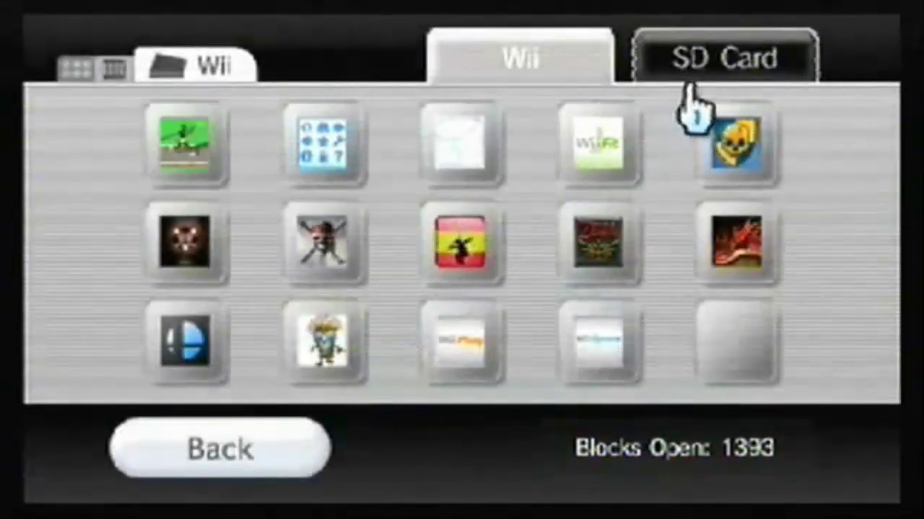
Step: Page through the SD Card saves until the Mario Kart Wii save appears
click(688, 85)
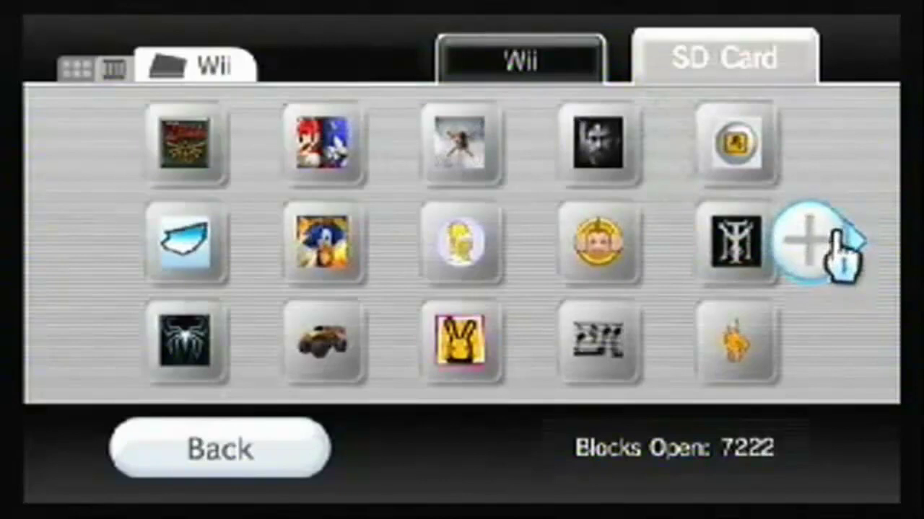
click(840, 242)
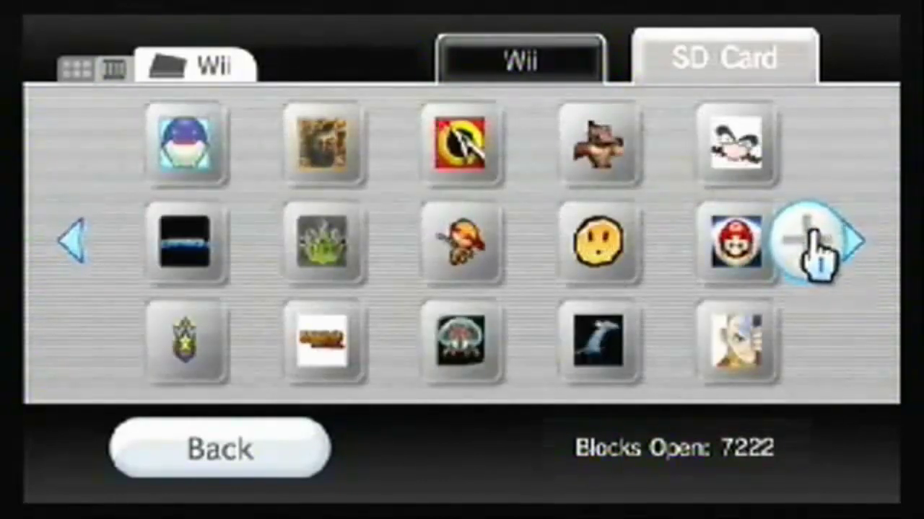
click(820, 245)
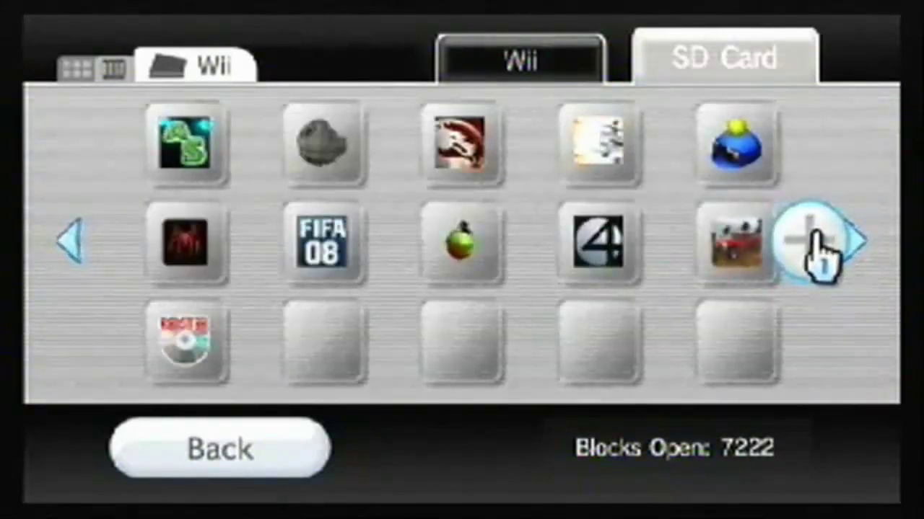
click(816, 249)
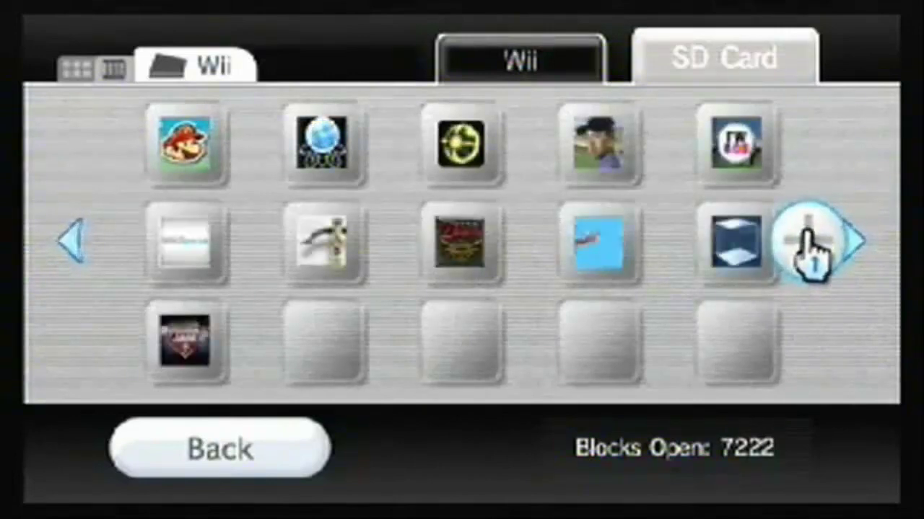
click(813, 245)
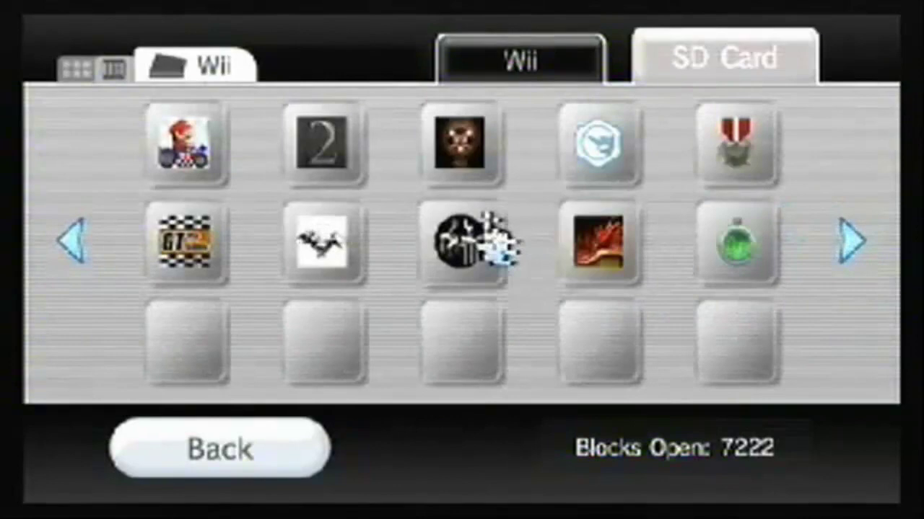
Step: Copy the Mario Kart Wii (AR MAX) SD card save to Wii System Memory, then go back
click(204, 155)
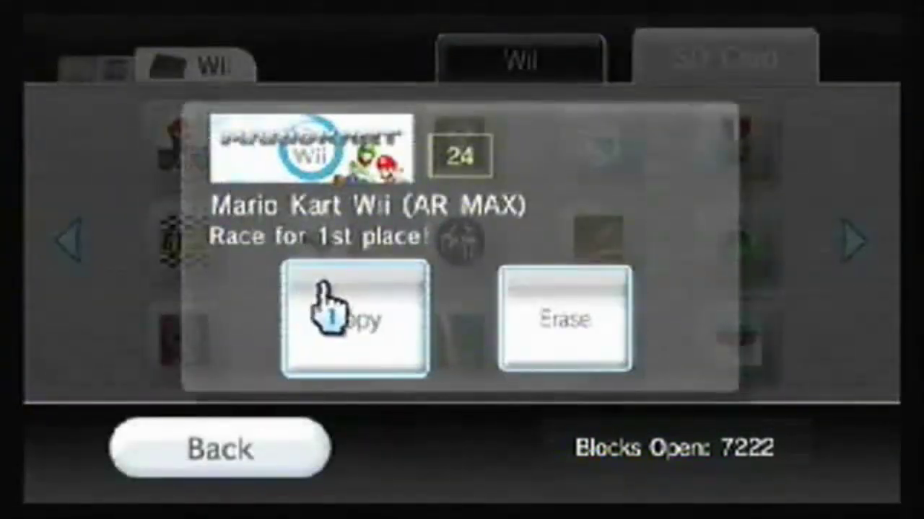
click(336, 307)
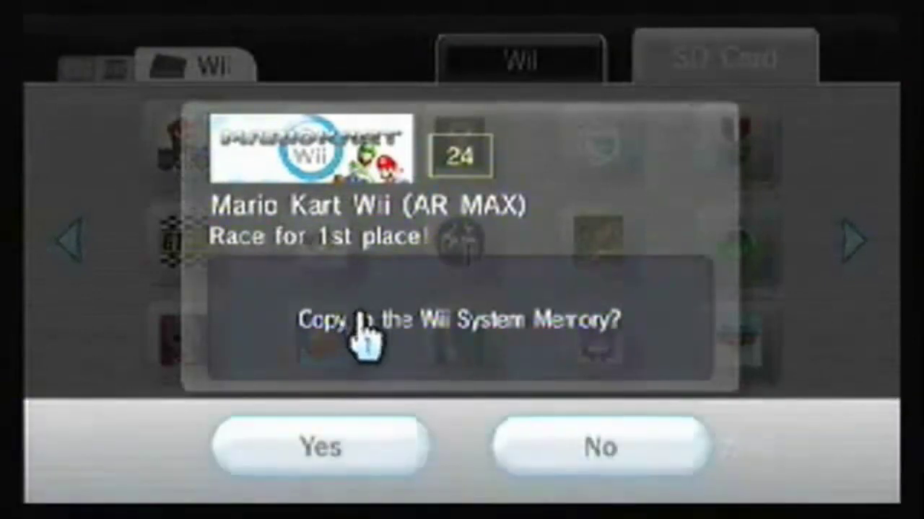
click(361, 449)
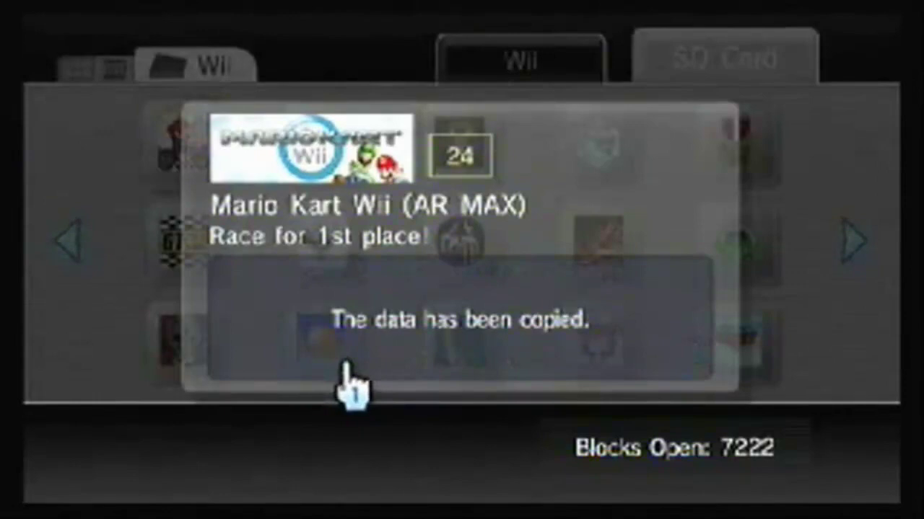
click(341, 370)
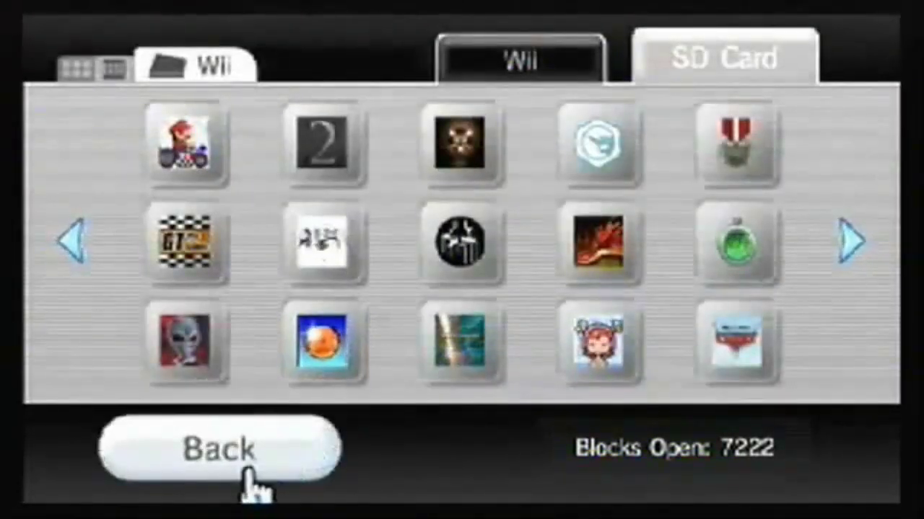
click(248, 468)
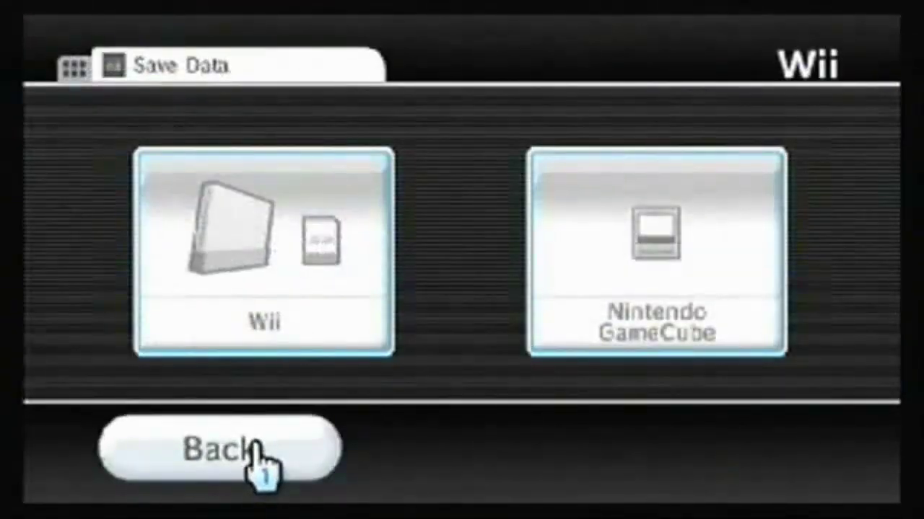
Step: Start Mario Kart Wii from the Disc Channel and load the copied Player licence
click(257, 454)
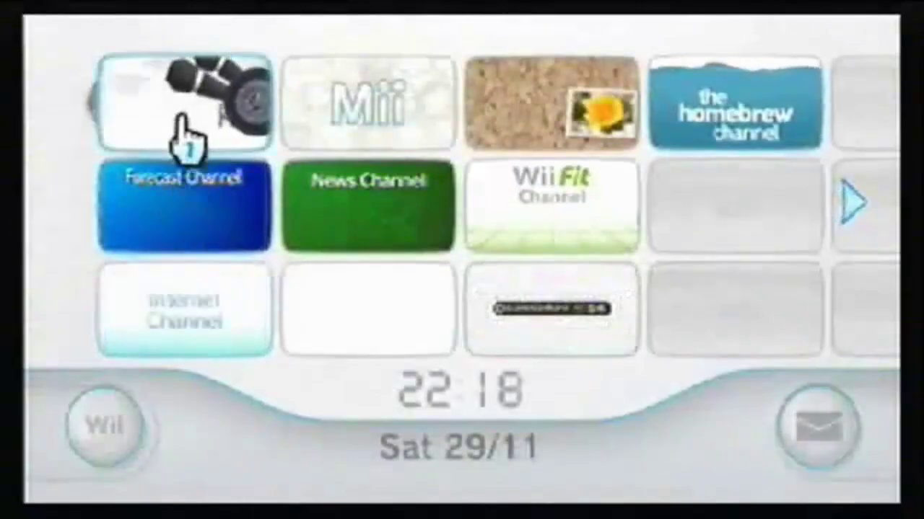
click(186, 135)
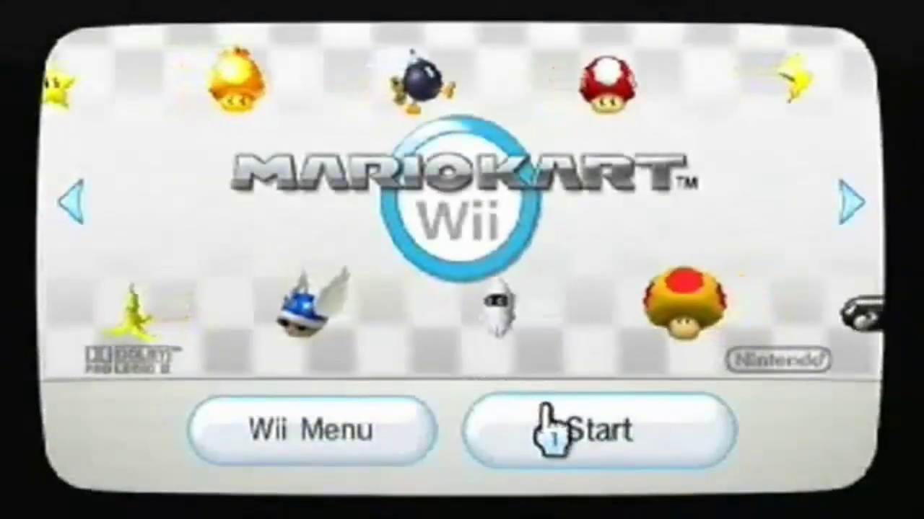
click(548, 428)
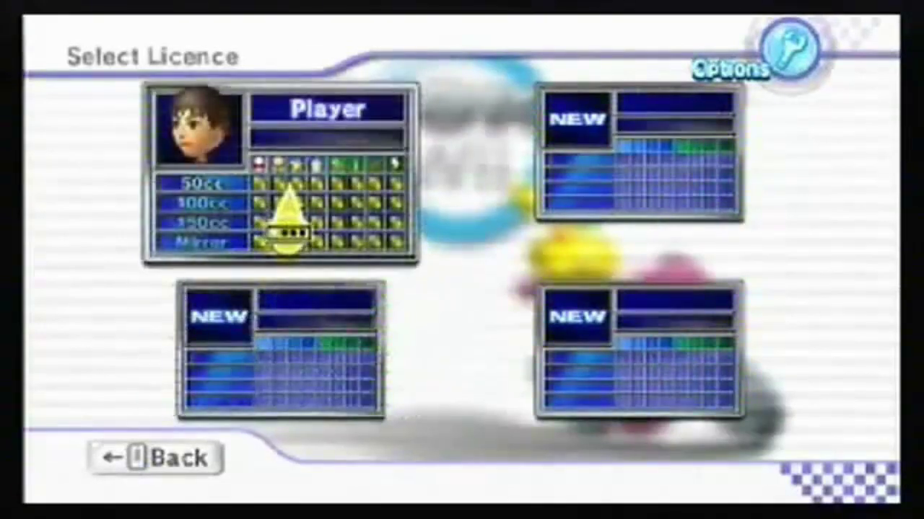
click(288, 212)
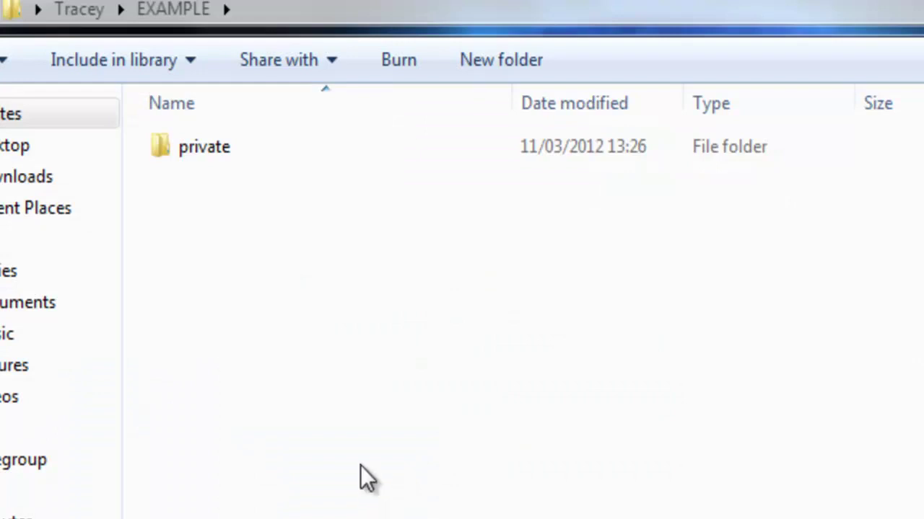
Step: Drill down through private and wii into the title folder holding RI8P
double_click(215, 149)
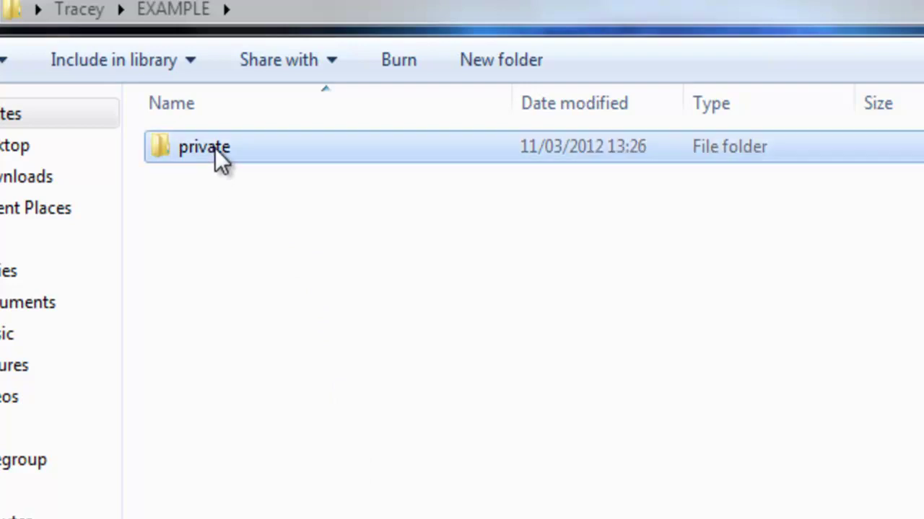
double_click(213, 148)
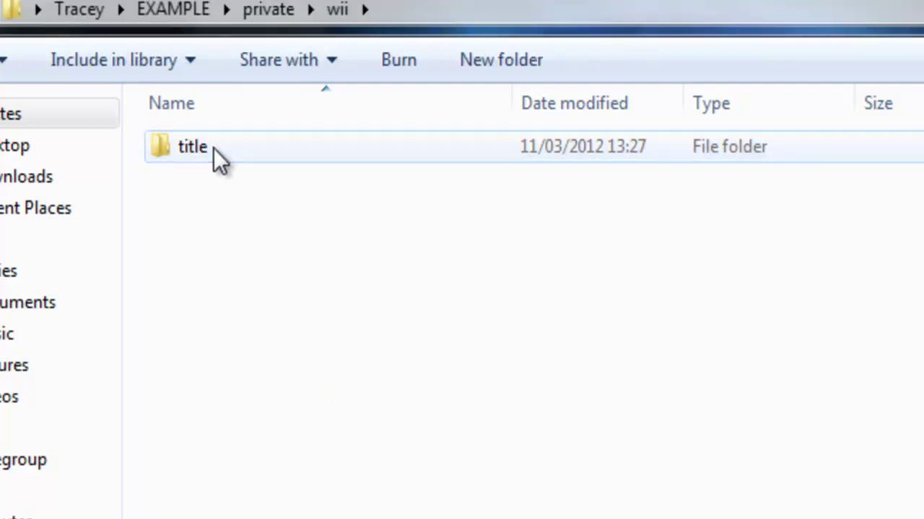
double_click(213, 148)
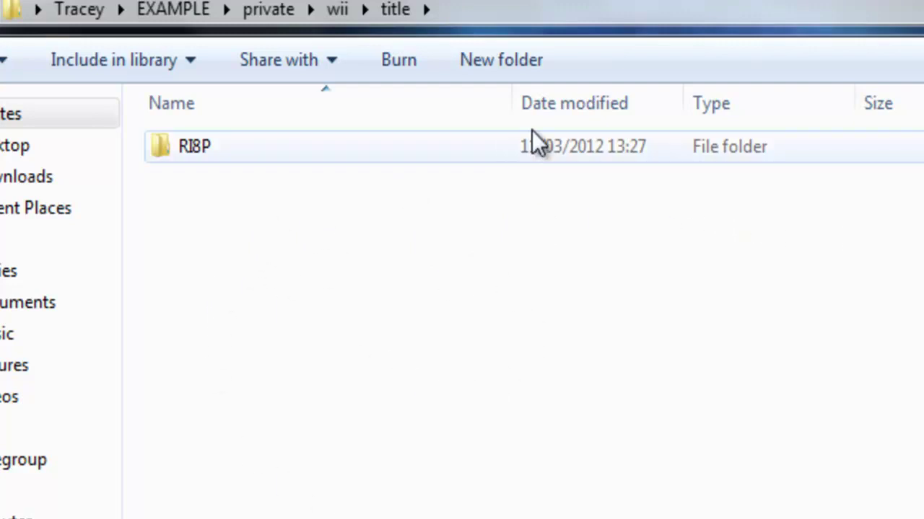
Step: Create two new folders, RLOP and RBNP, alongside RI8P
click(498, 60)
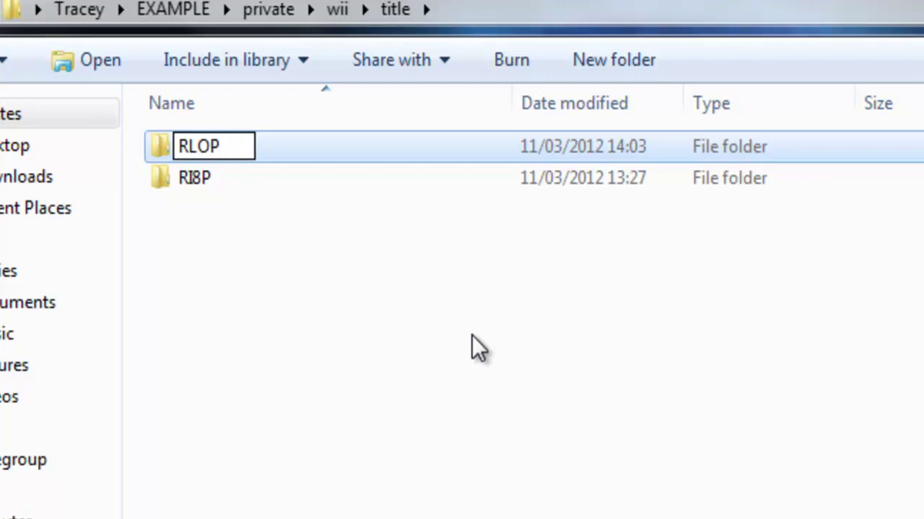
key(Return)
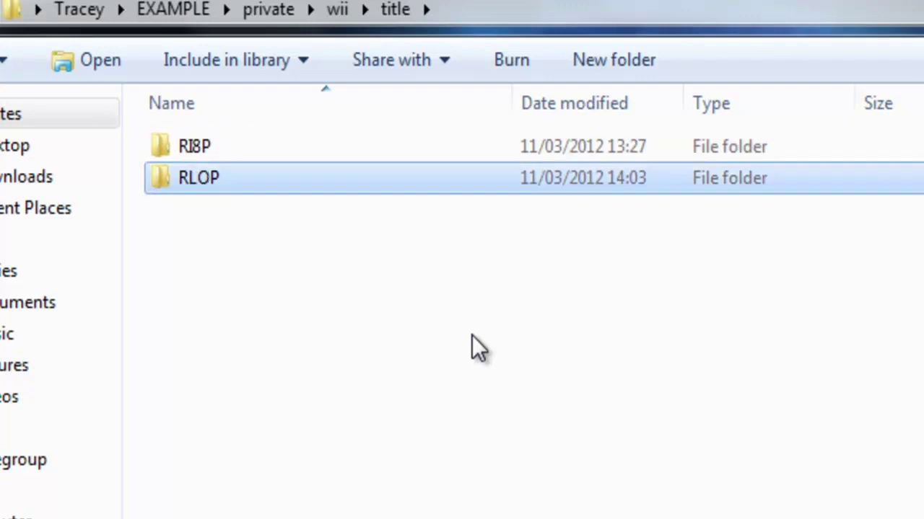
click(472, 331)
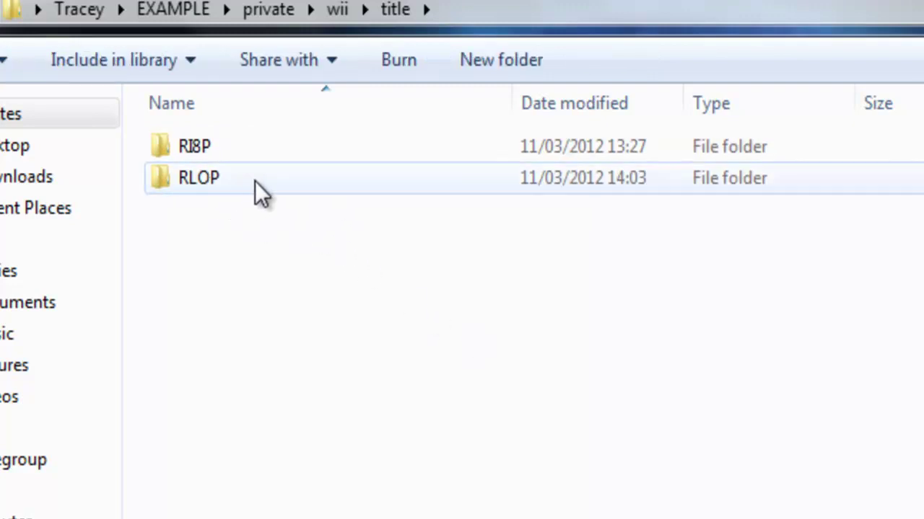
click(492, 61)
key(BackSpace)
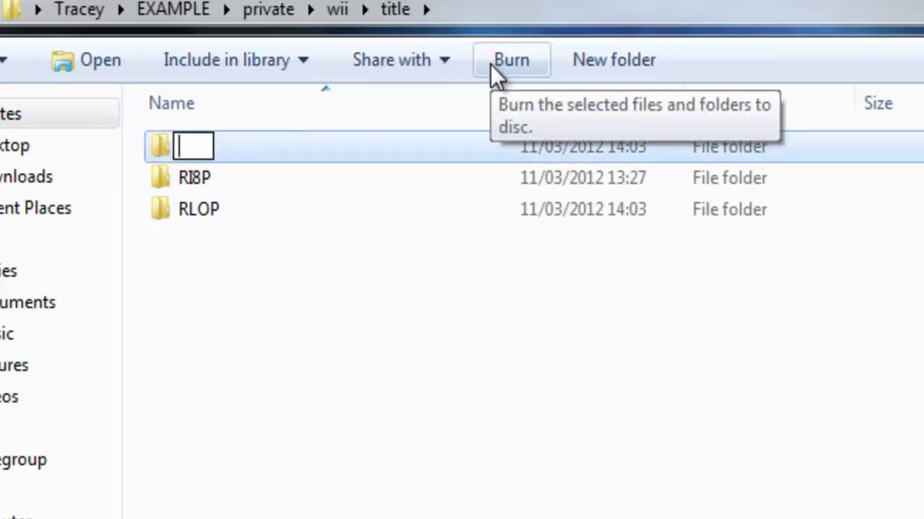
text(RBNP)
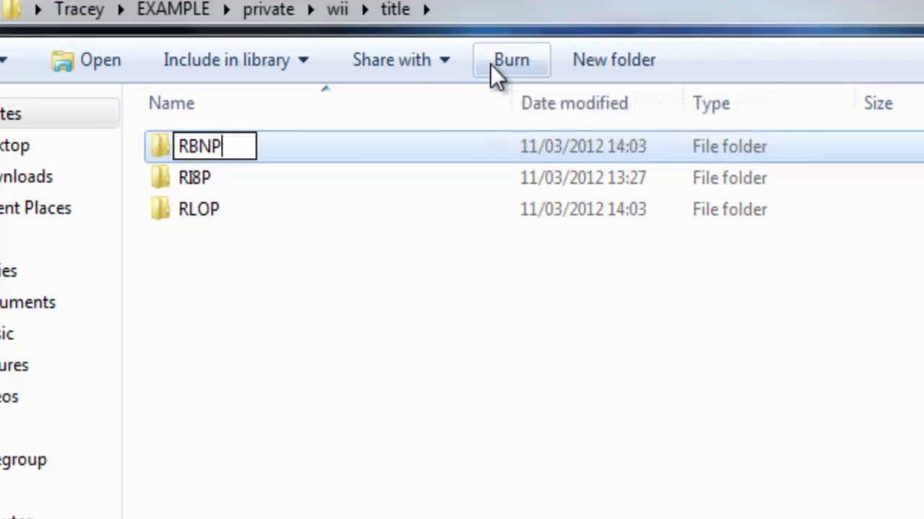
key(Return)
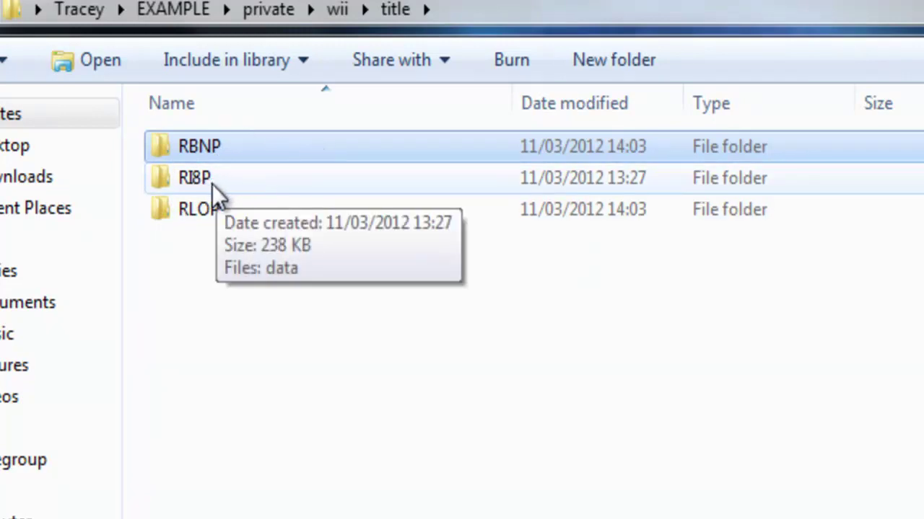
Step: Go to Data Management > Save Data > Wii and show the SD Card saves
click(195, 176)
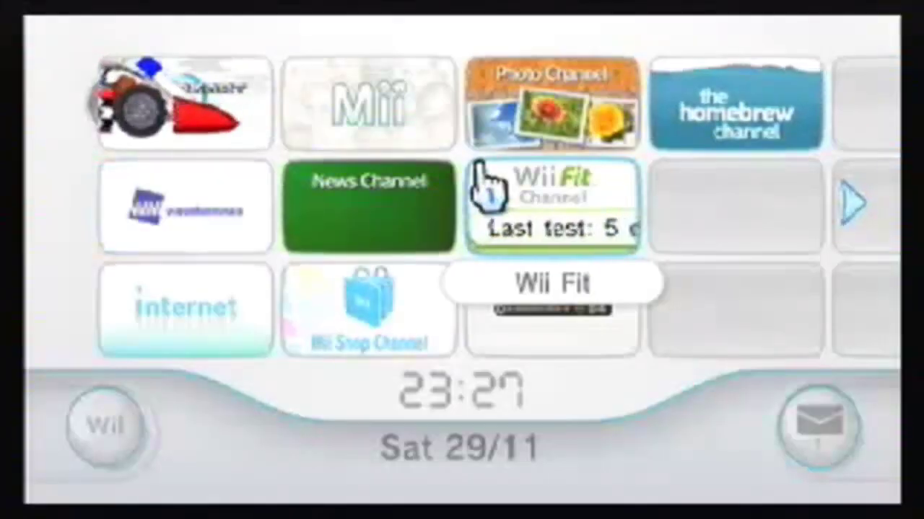
click(119, 441)
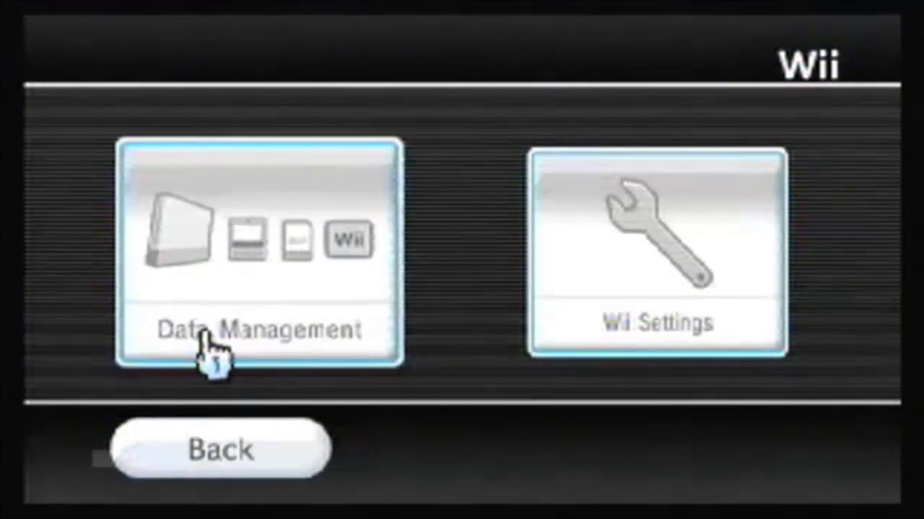
click(242, 301)
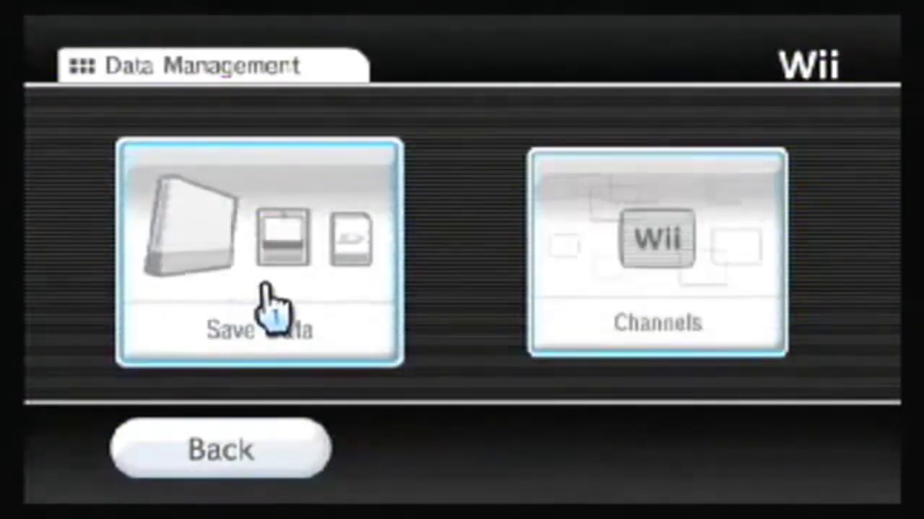
click(296, 296)
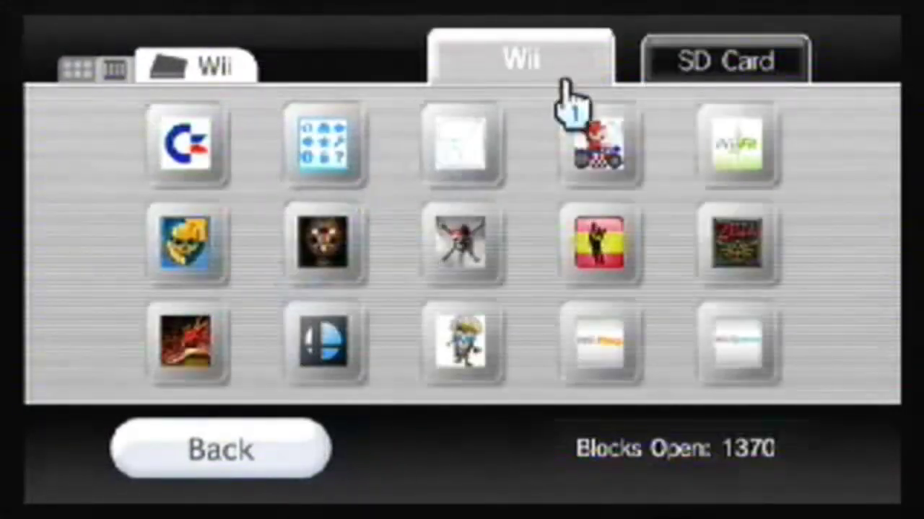
click(676, 79)
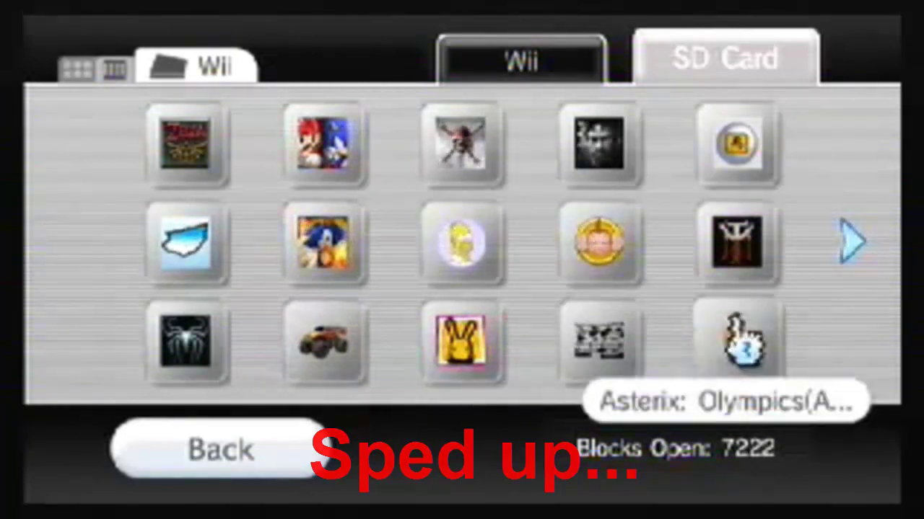
Step: Advance five pages to the last SD card save page, then go back to Save Data
click(844, 242)
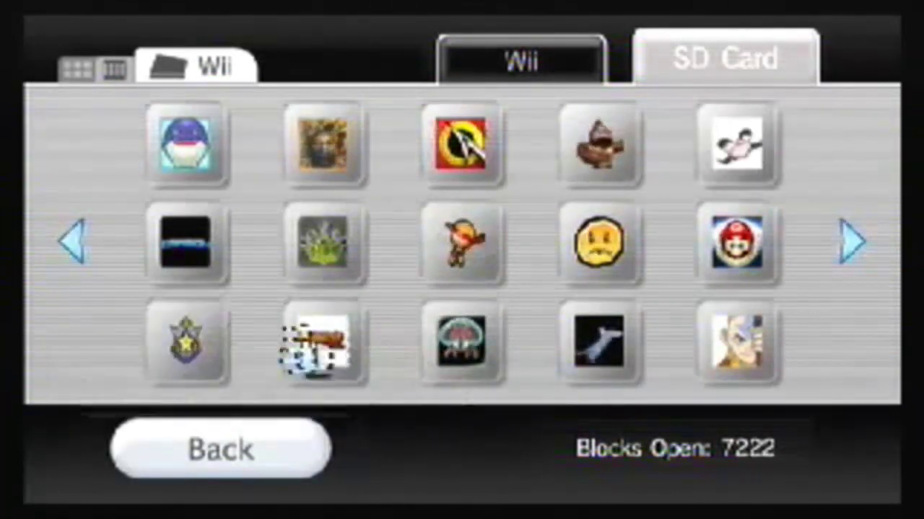
click(830, 242)
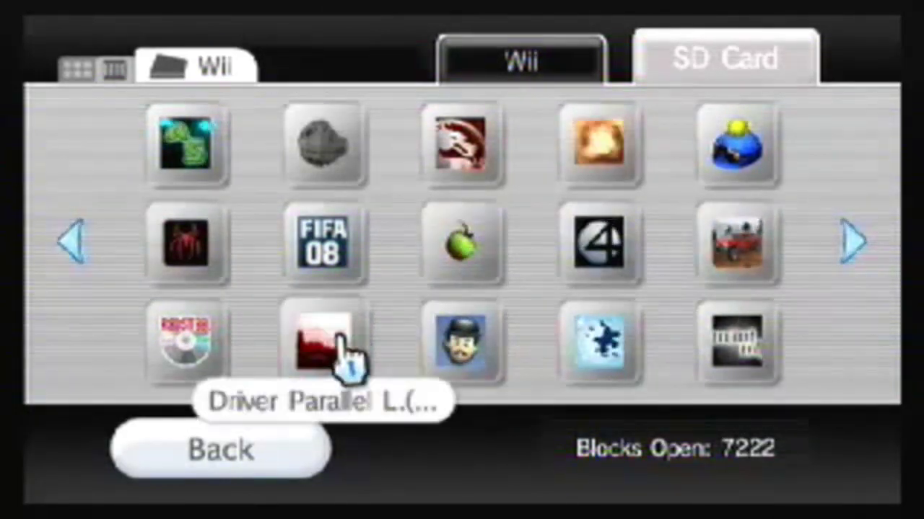
click(869, 244)
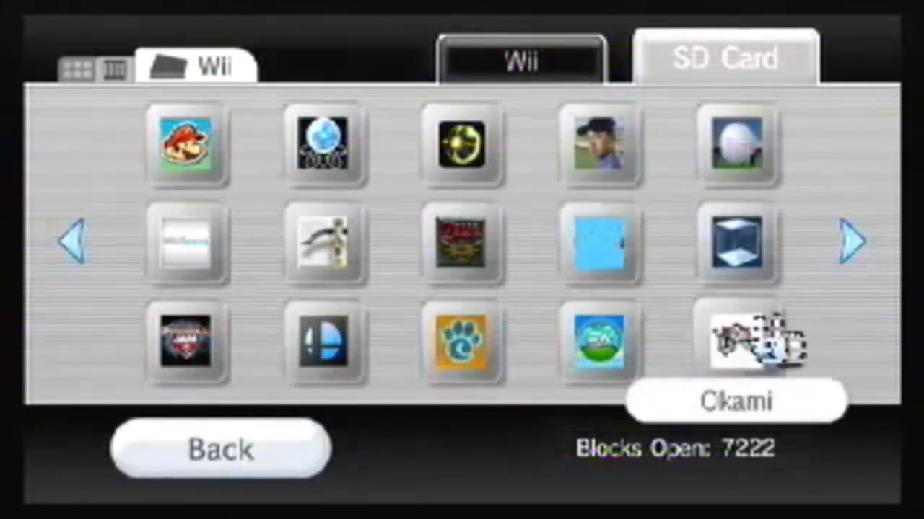
click(840, 248)
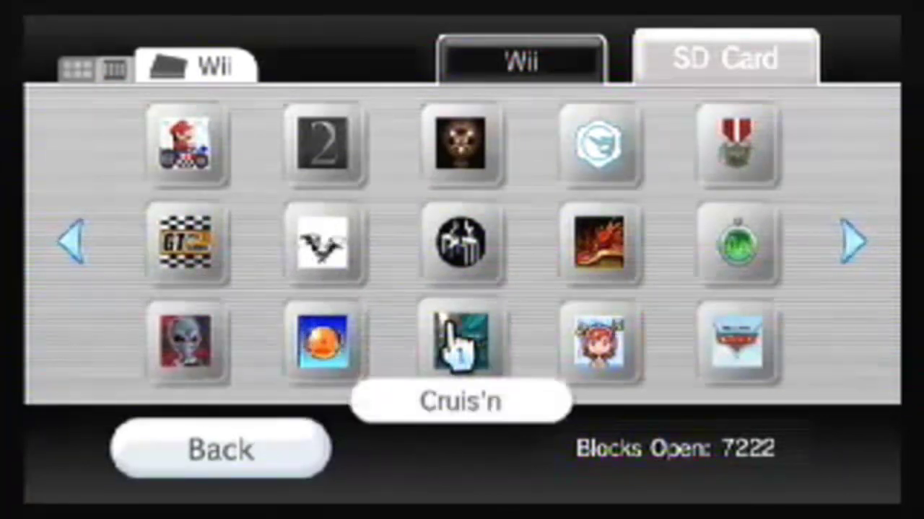
click(850, 242)
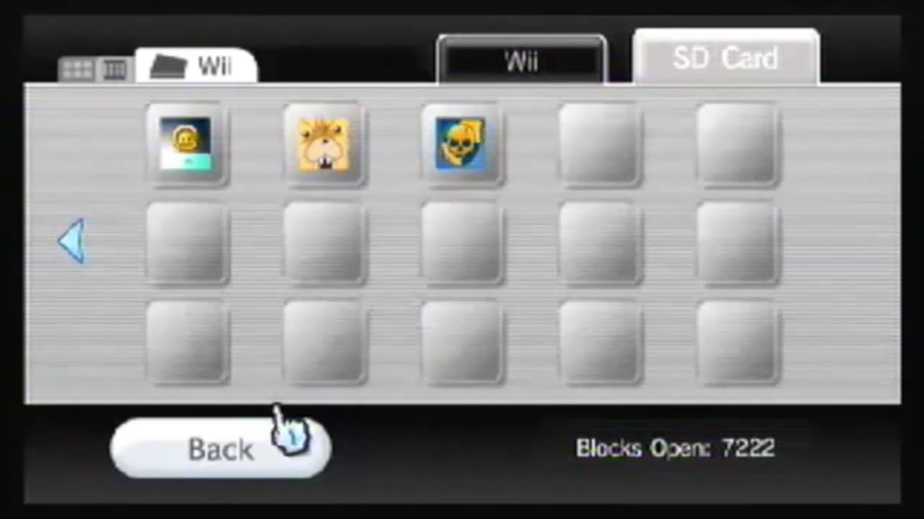
click(258, 449)
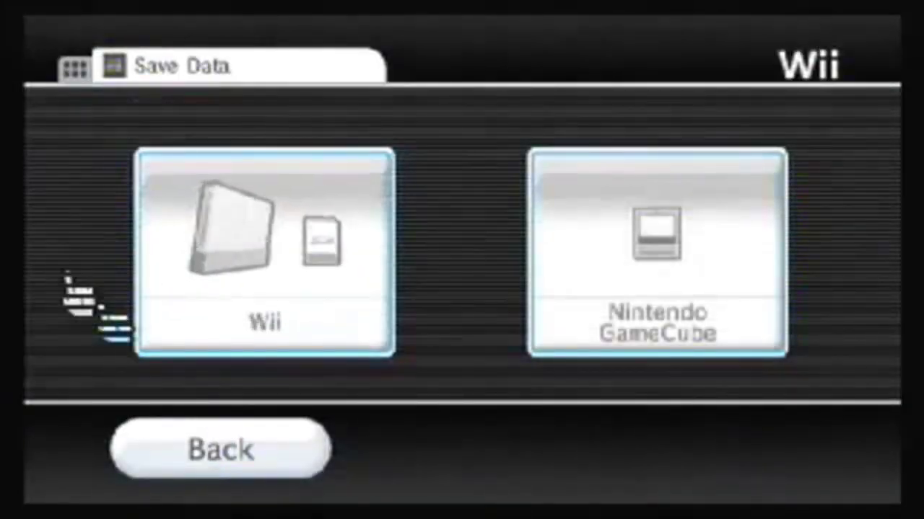